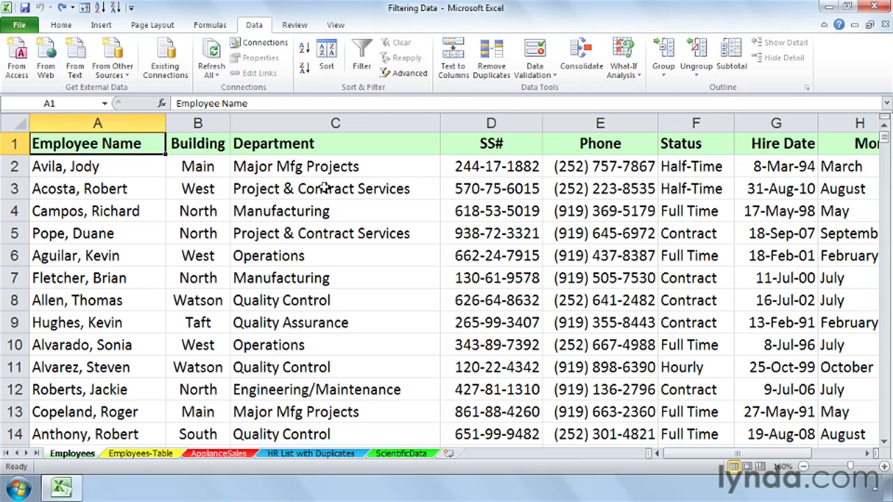
Step: Turn on filtering for the column headings of the employee list
left_click(362, 56)
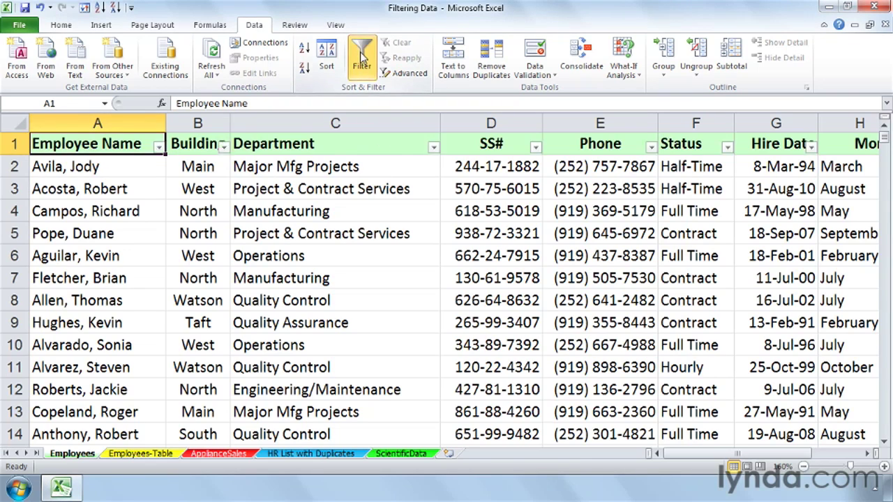
left_click(867, 453)
left_click(867, 454)
left_click(867, 454)
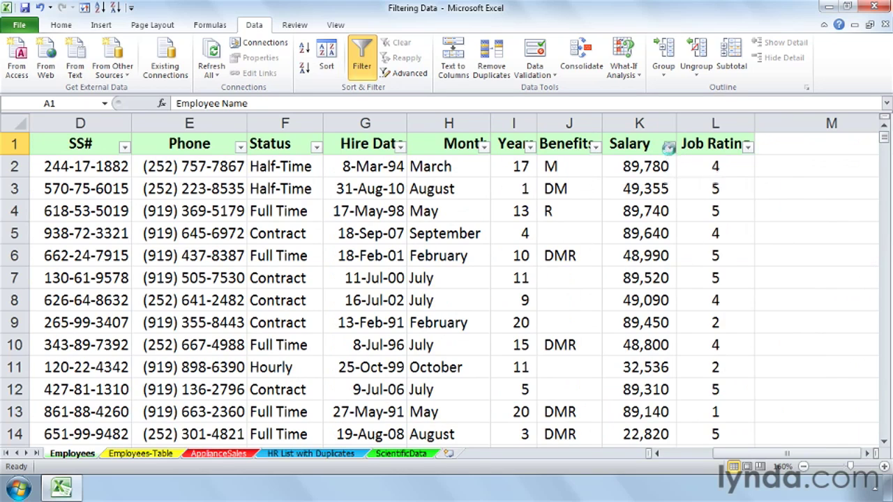
Step: Filter the Salary column with the Top 10 number filter set to the top 15 items
left_click(669, 148)
mouse_move(643, 246)
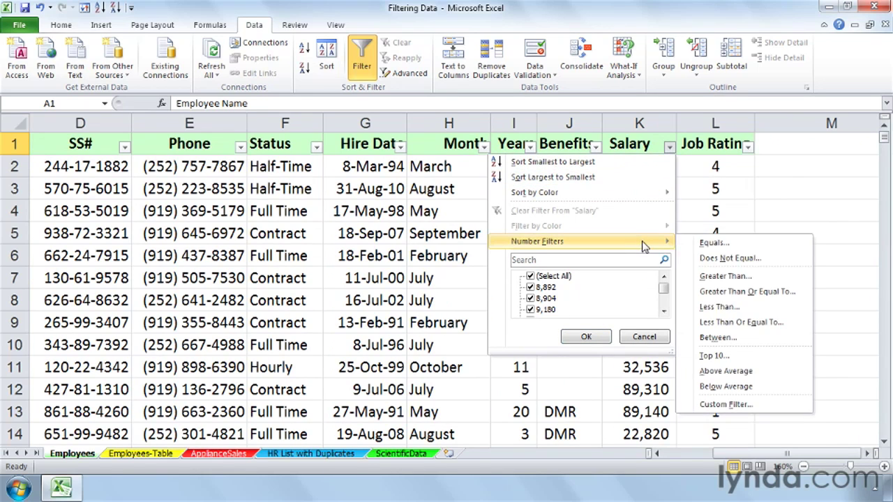
left_click(719, 357)
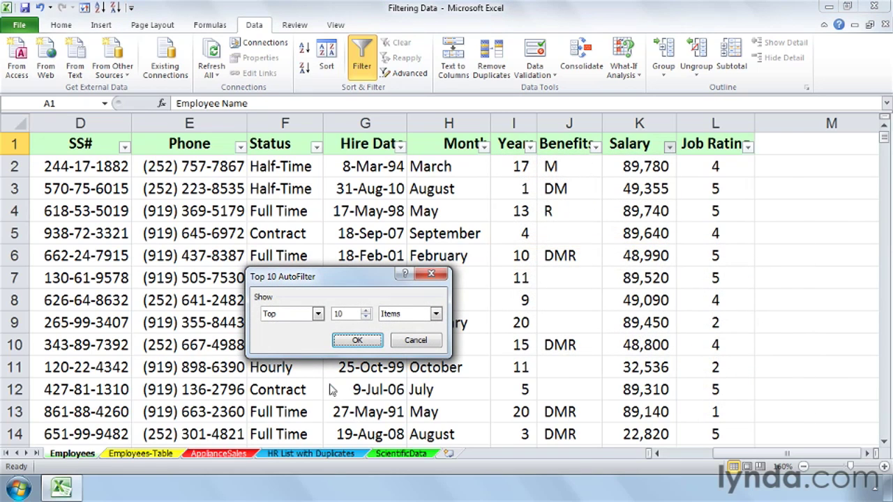
left_click(318, 315)
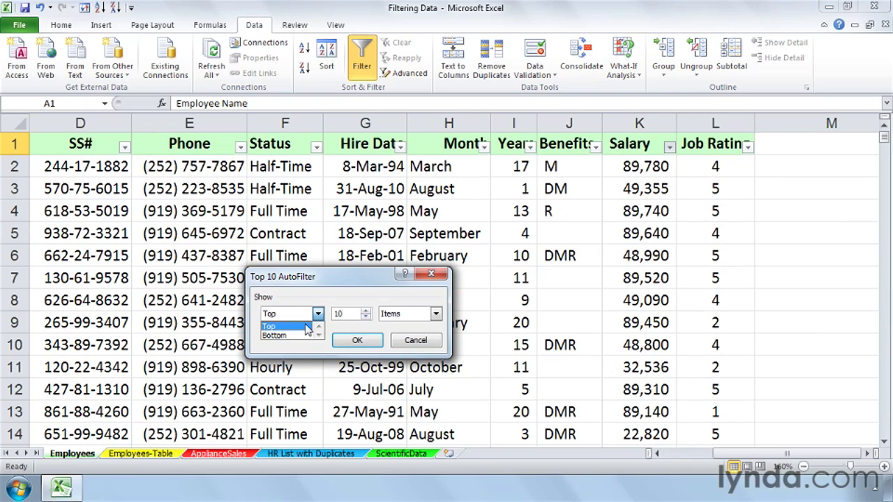
left_click(307, 325)
left_click(366, 317)
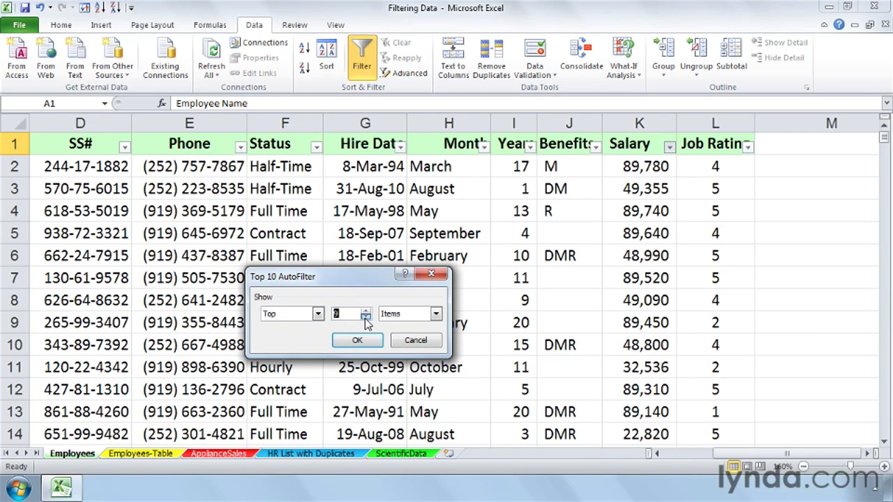
left_click(335, 314)
type("5")
left_click(435, 315)
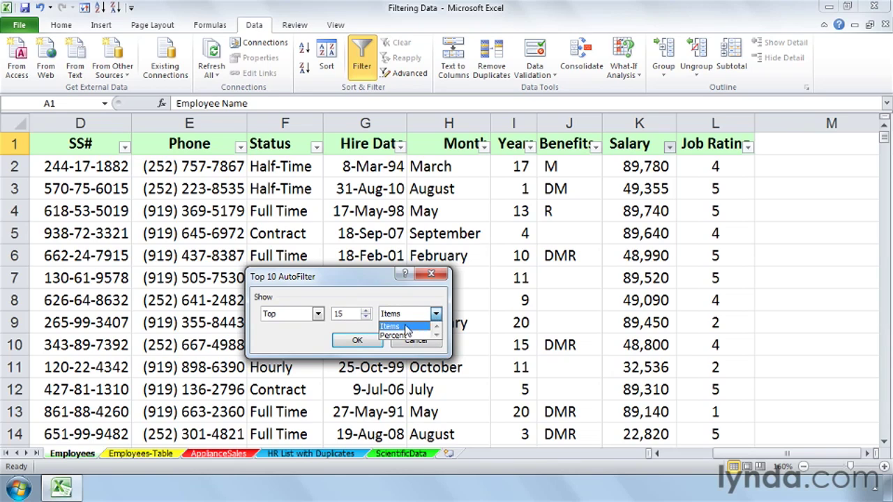
left_click(408, 327)
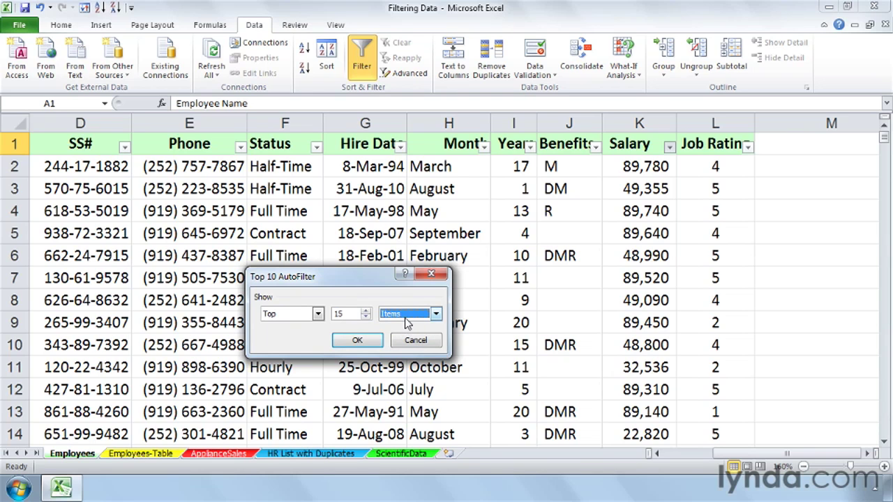
left_click(356, 343)
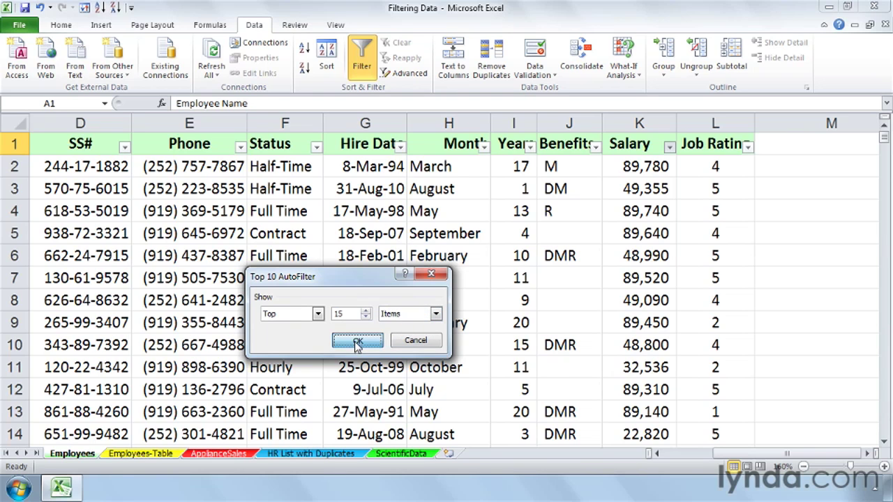
Step: Sort the filtered rows by Salary from largest to smallest, and clear the filter from the Salary column
left_click(366, 318)
scroll(368, 317, "down", 1)
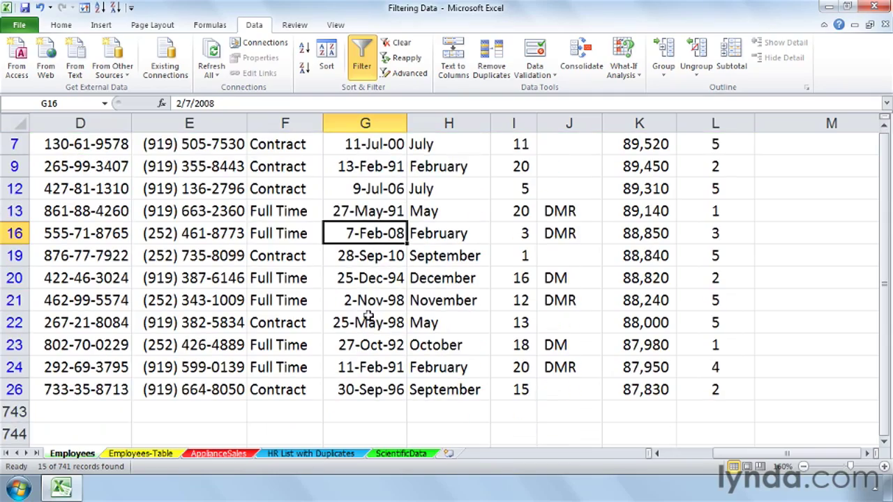
scroll(368, 318, "up", 2)
scroll(368, 317, "down", 2)
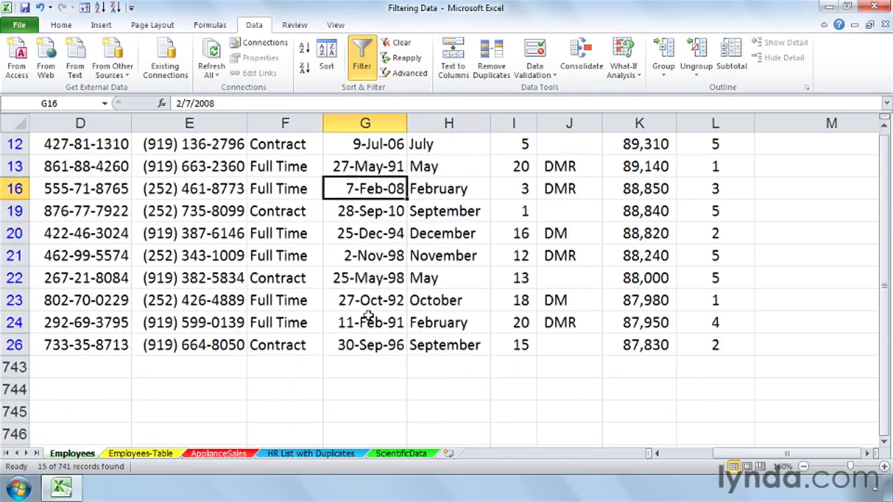
scroll(368, 318, "up", 2)
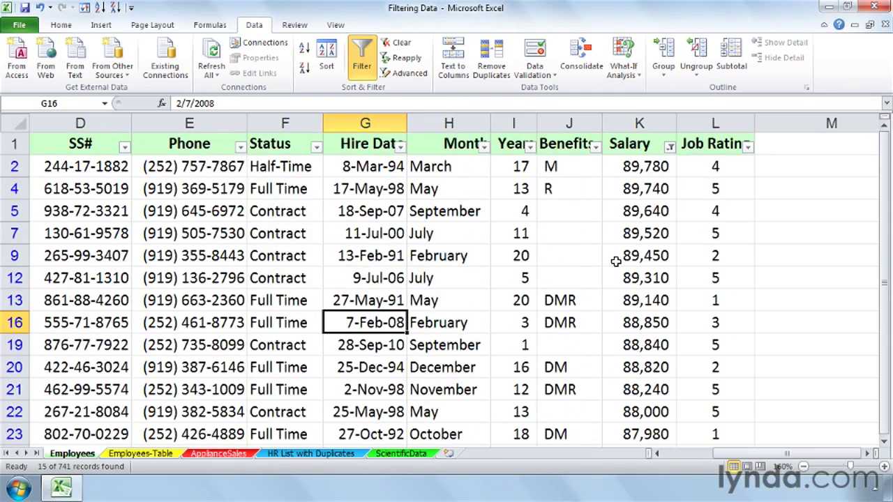
left_click(670, 147)
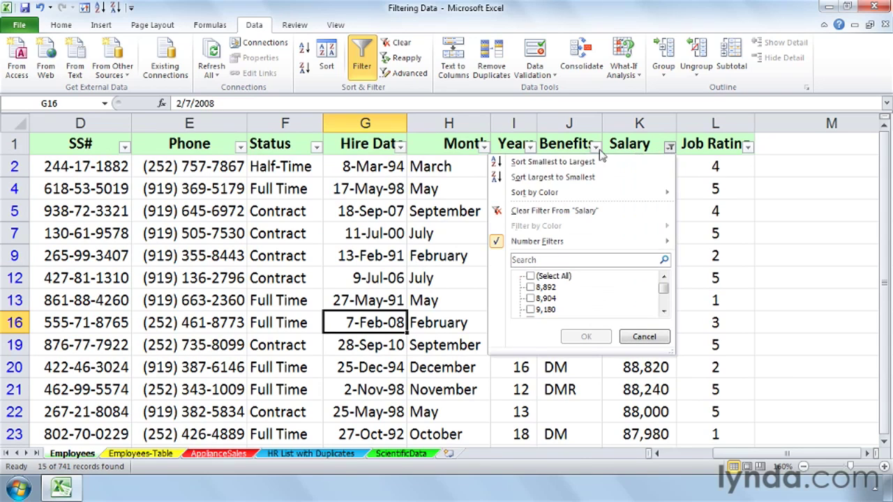
left_click(549, 178)
left_click(640, 169)
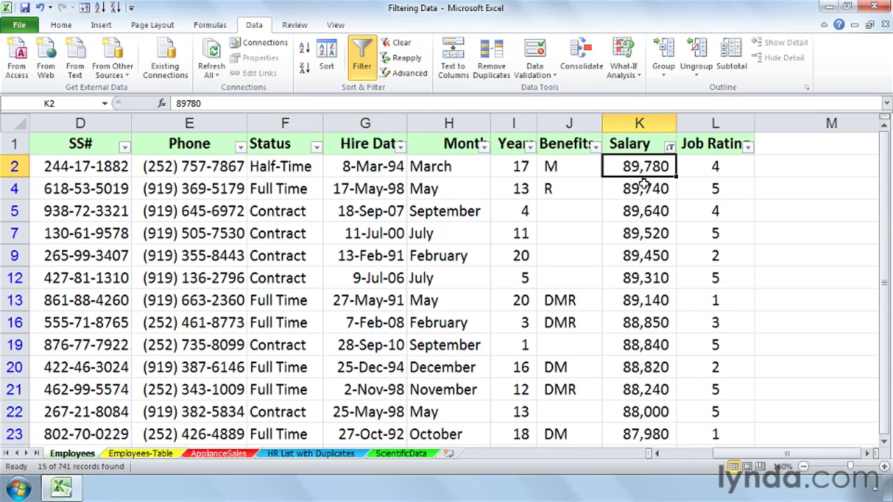
left_click(649, 190)
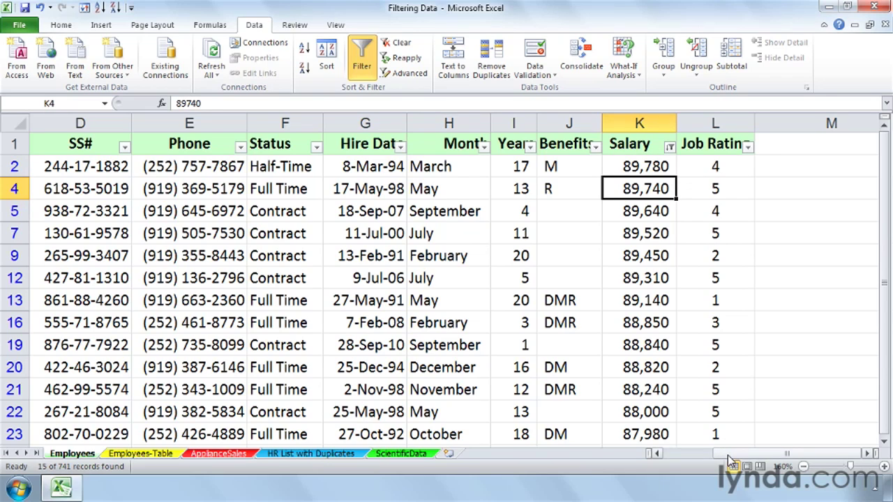
left_click(669, 146)
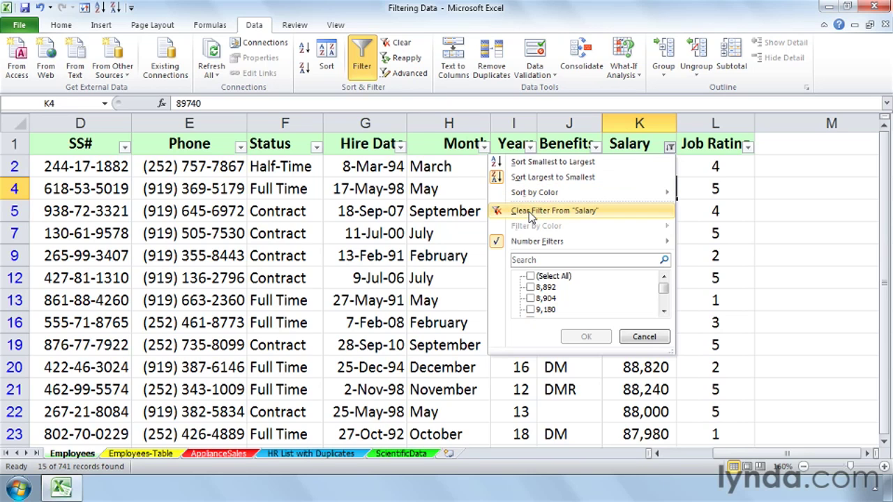
left_click(531, 216)
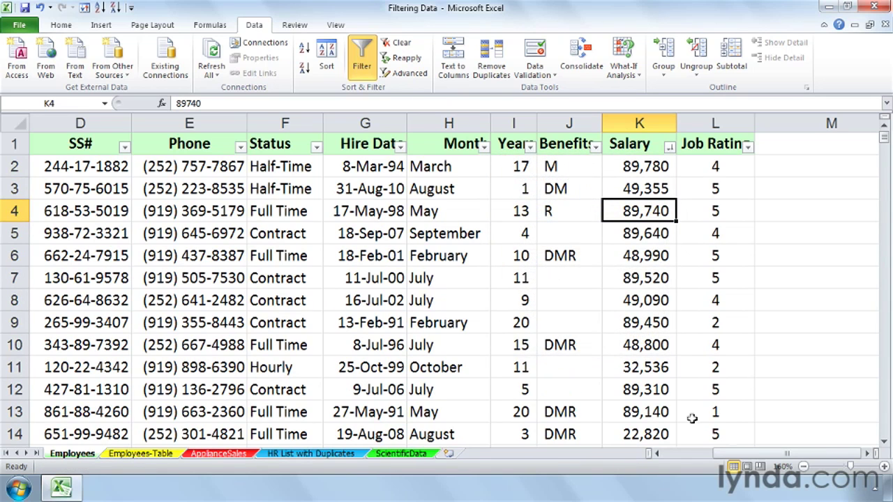
Step: Filter the Department column to show only Manufacturing
left_click_drag(725, 454, 676, 455)
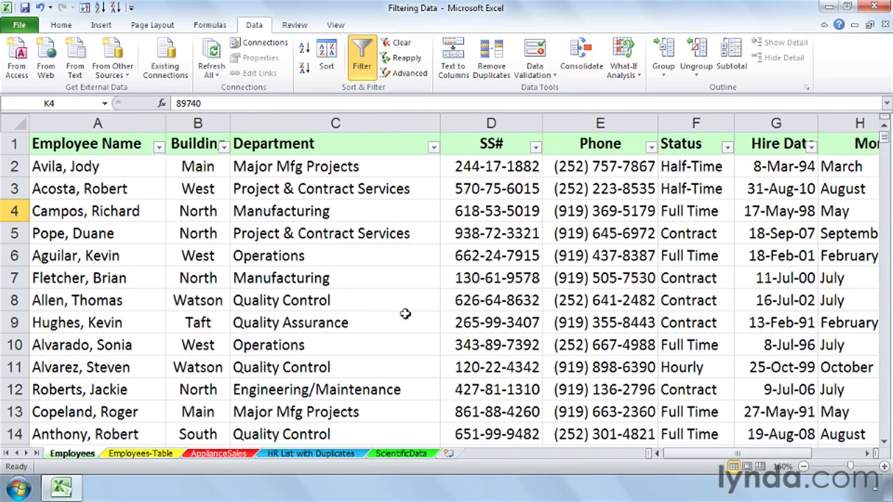
left_click(334, 213)
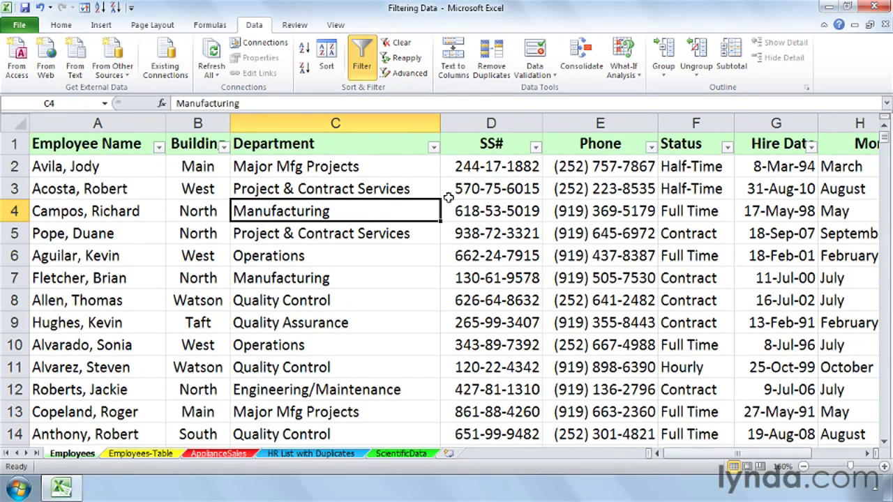
left_click(433, 149)
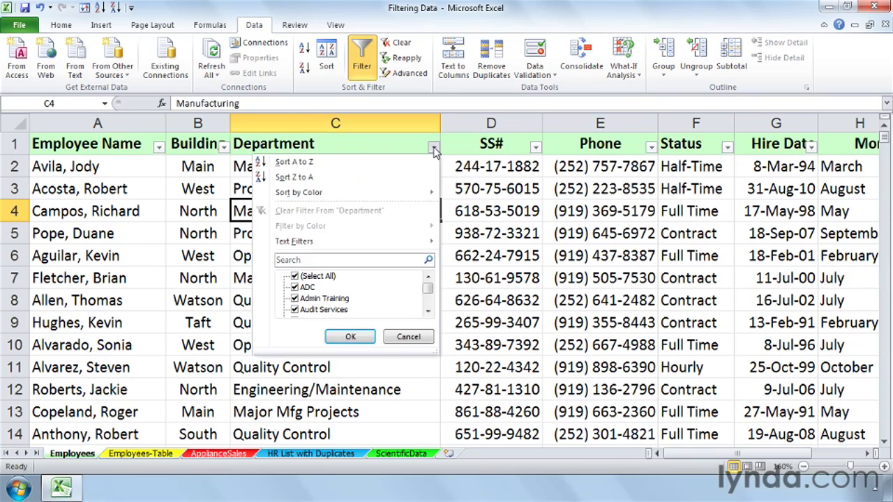
left_click(295, 278)
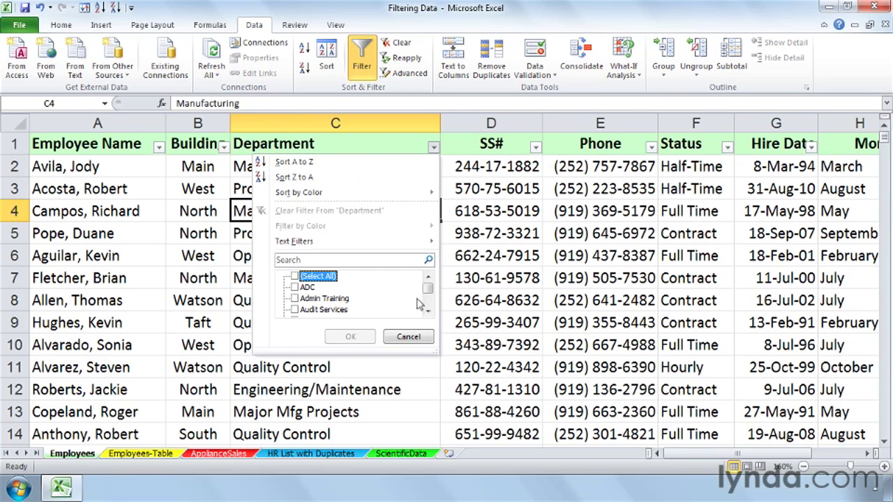
left_click_drag(427, 290, 428, 299)
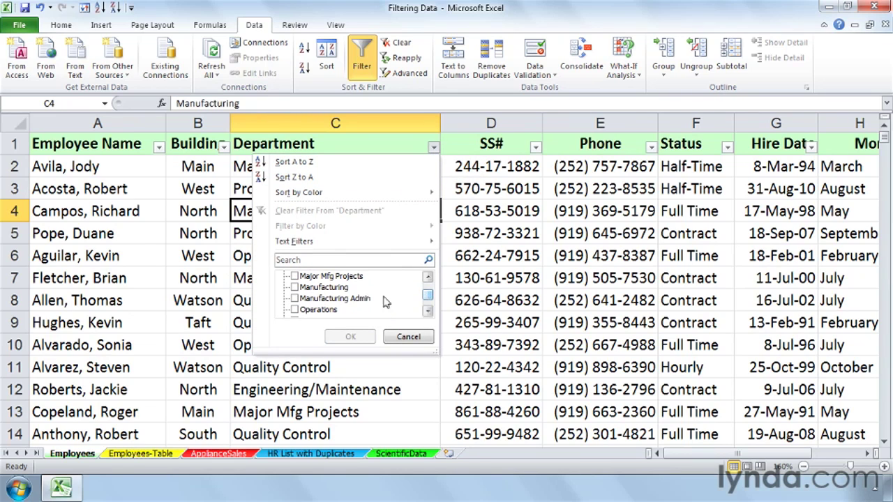
left_click(294, 287)
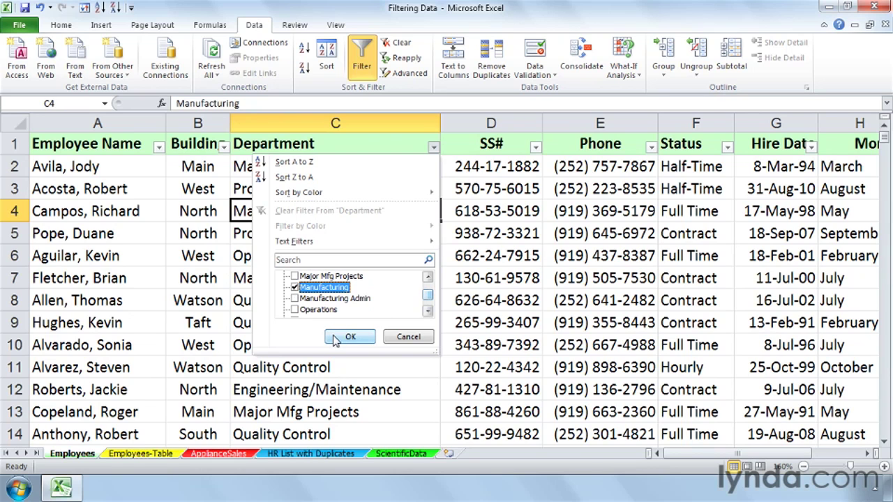
left_click(335, 339)
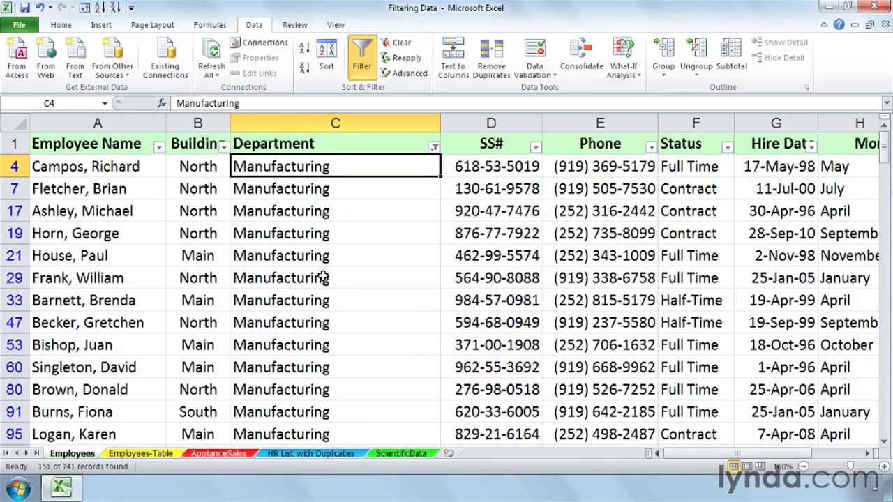
Step: Apply the Top 10 number filter to the Salary column of the Manufacturing rows, keeping the top 10 items setting
left_click(320, 276)
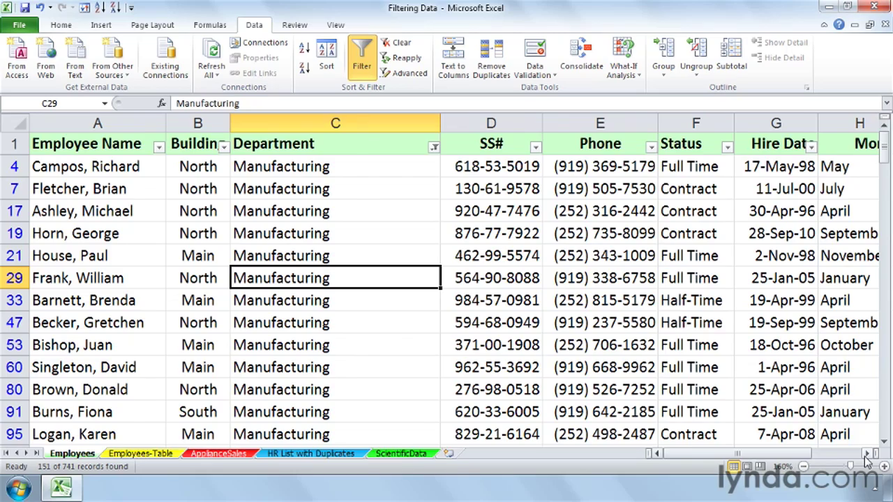
scroll(866, 455, "right", 4)
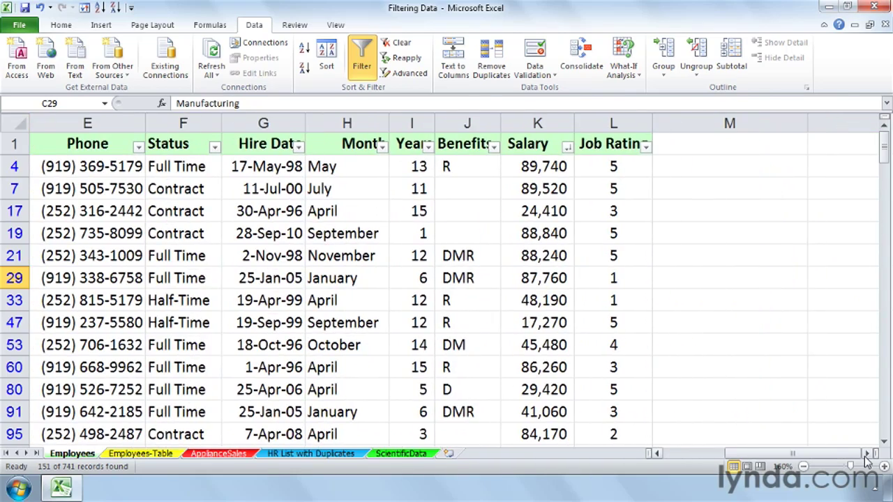
left_click(567, 146)
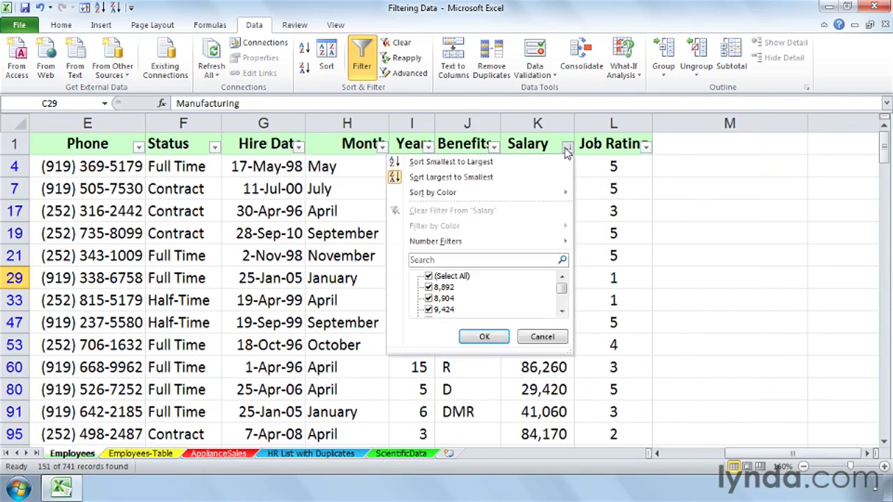
mouse_move(509, 246)
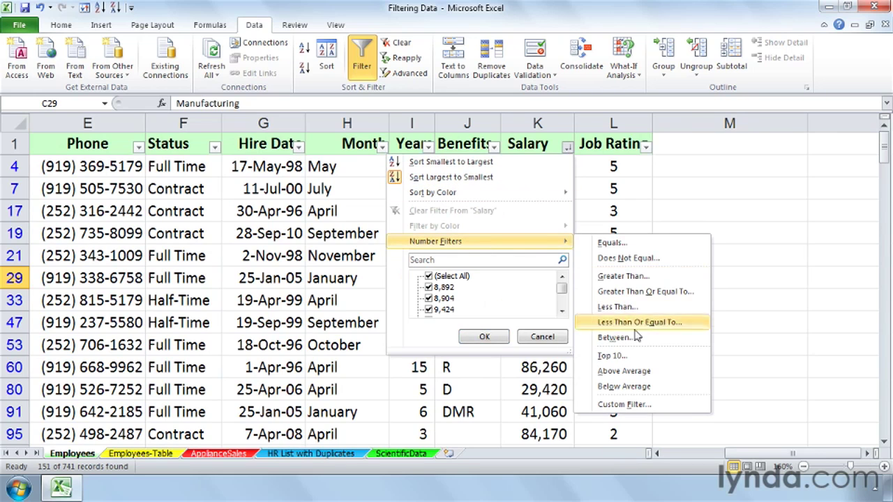
left_click(617, 357)
left_click(347, 340)
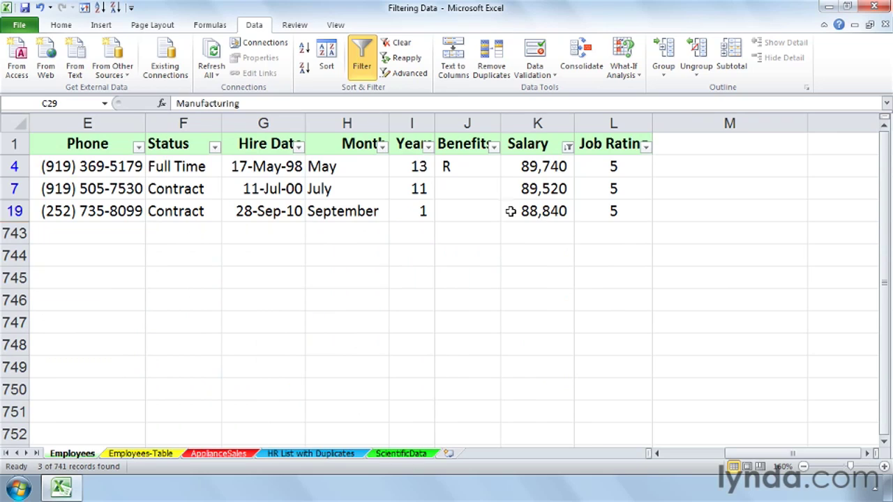
Step: Check the departments and salaries of the remaining rows, and clear the filter from the Salary column
left_click(511, 212)
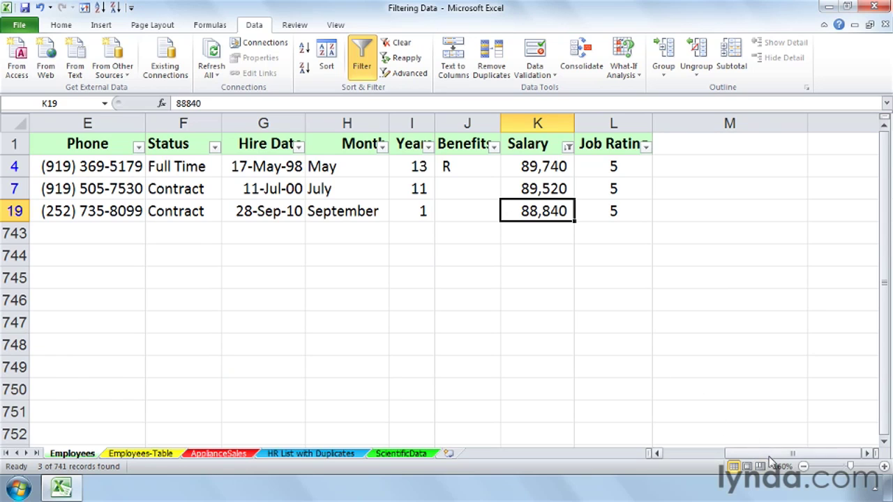
left_click_drag(761, 455, 700, 462)
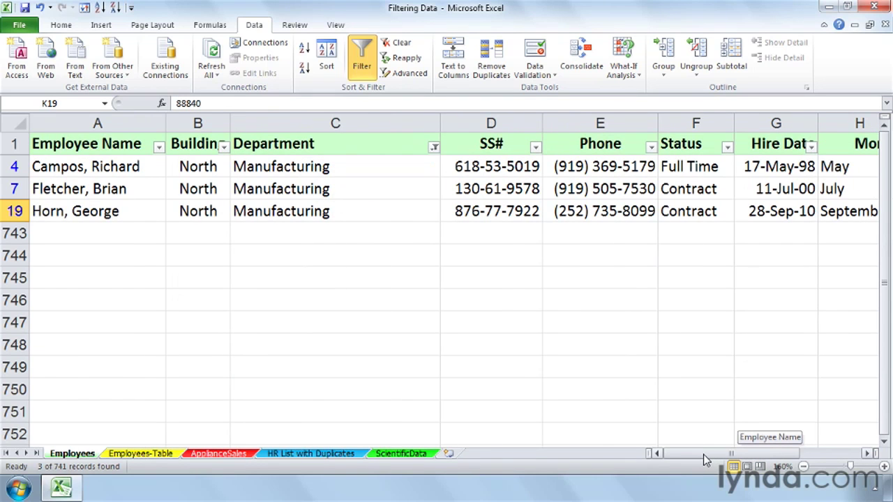
left_click_drag(703, 454, 718, 447)
left_click(868, 454)
left_click(868, 453)
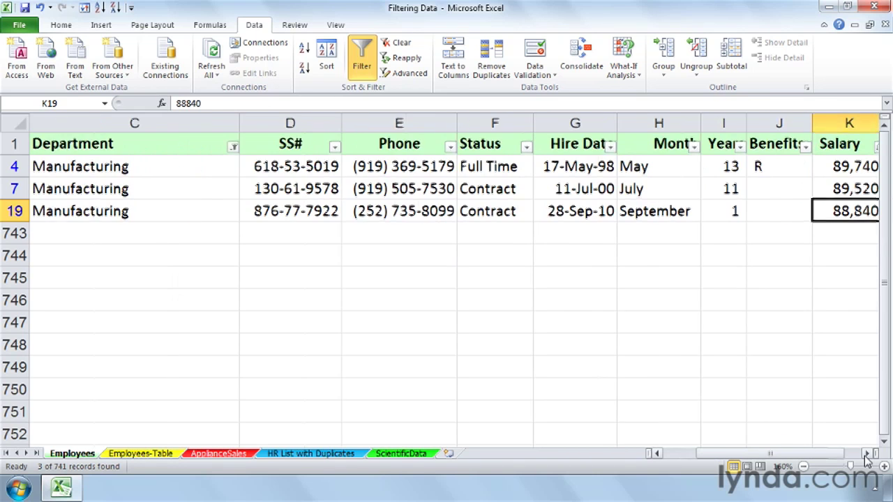
left_click(868, 453)
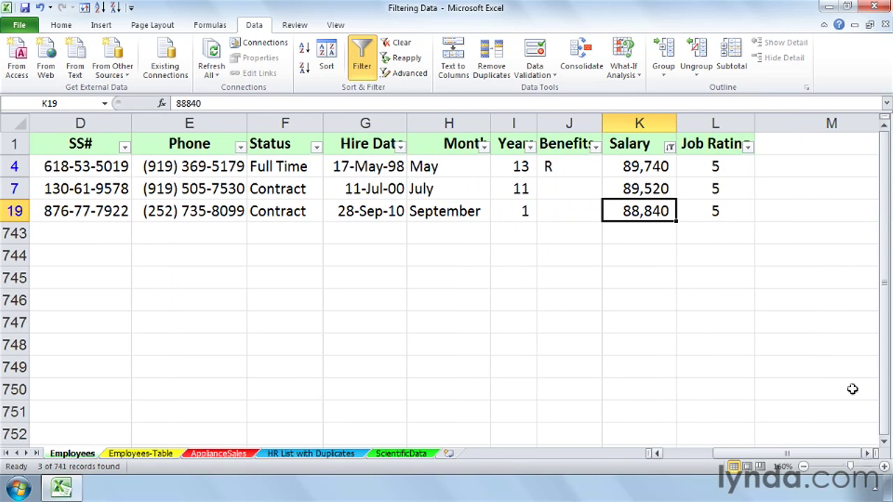
left_click(671, 150)
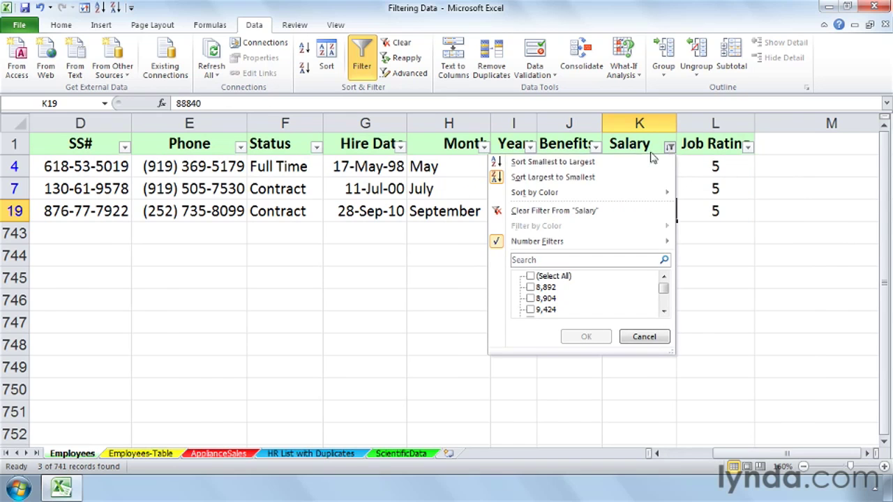
left_click(567, 208)
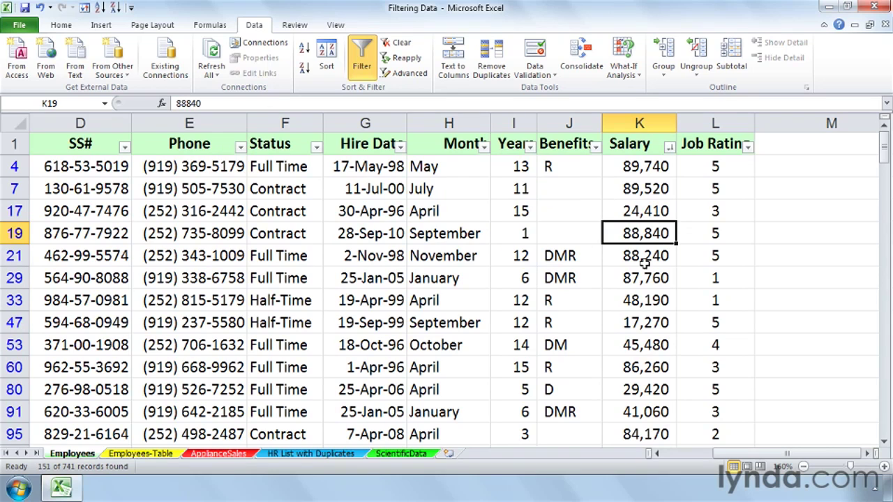
Step: Sort the Manufacturing rows by Salary from largest to smallest and select the ten highest salaries to review them
left_click(669, 147)
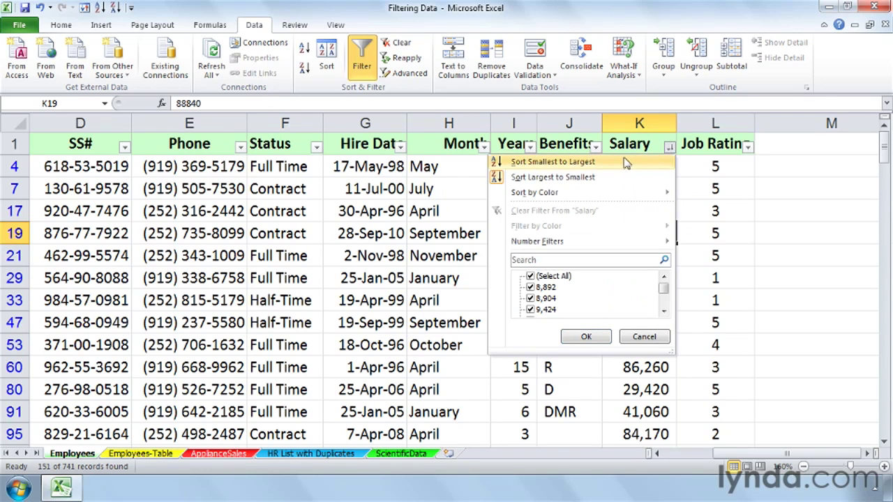
left_click(573, 177)
left_click_drag(614, 167, 661, 360)
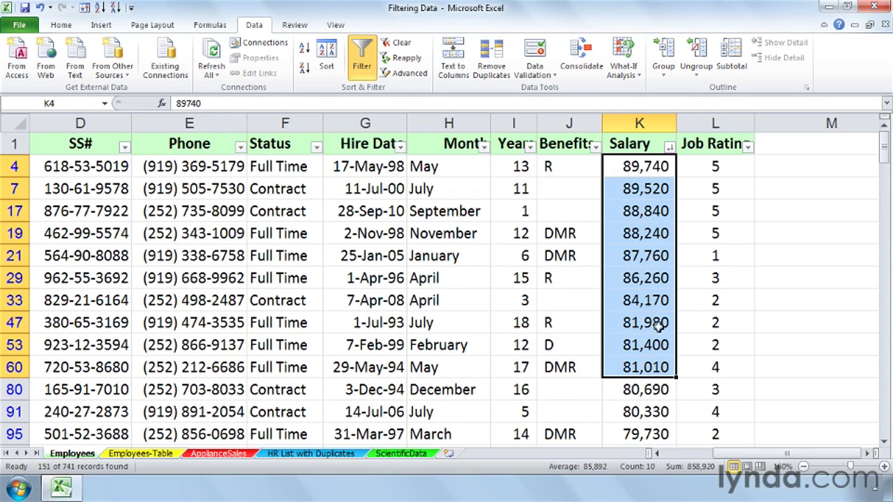
left_click(641, 283)
left_click(559, 236)
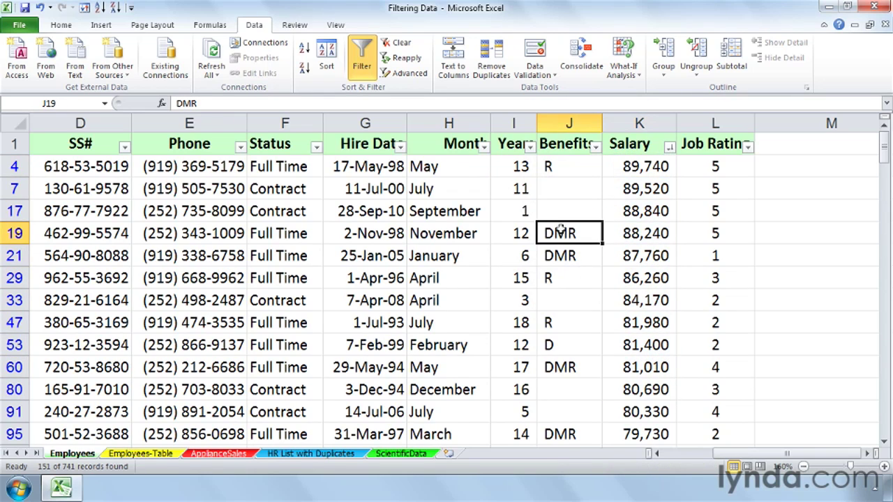